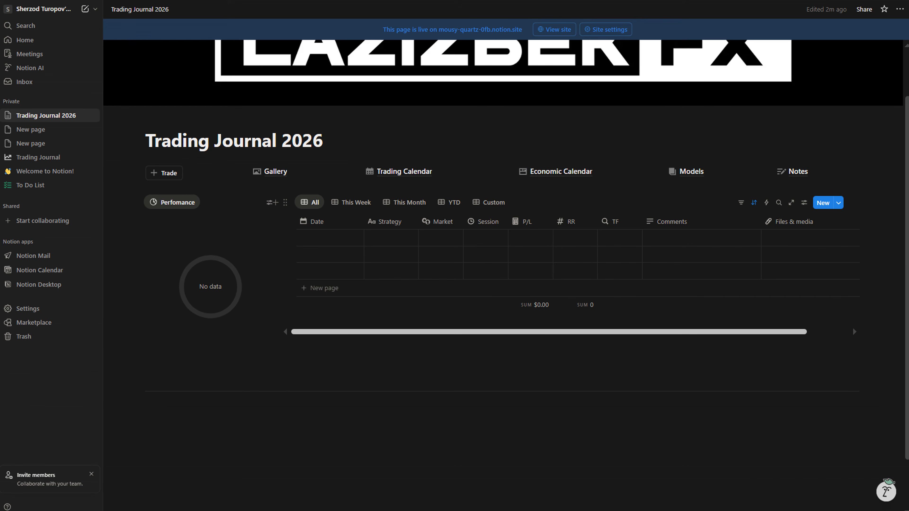
pyautogui.moveTo(549, 332)
pyautogui.mouseDown()
pyautogui.moveTo(575, 332)
pyautogui.moveTo(551, 332)
pyautogui.mouseUp()
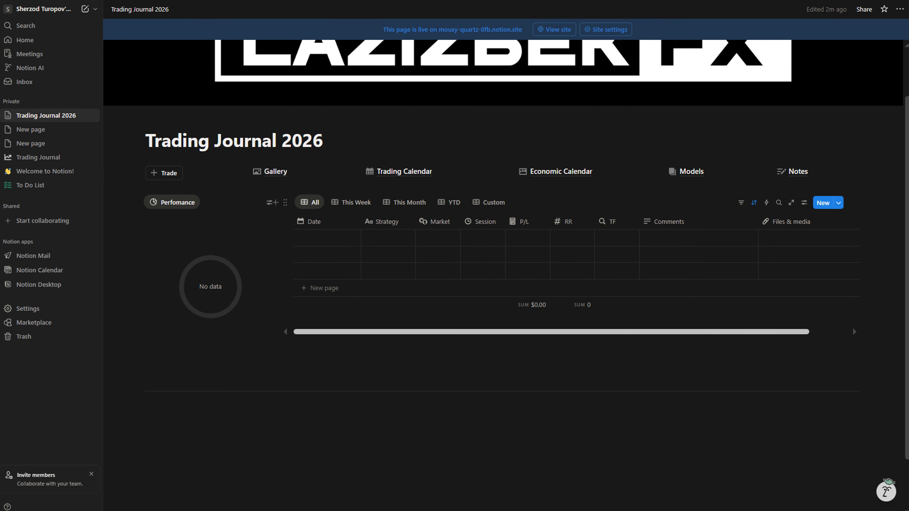
pyautogui.moveTo(552, 331)
pyautogui.mouseDown()
pyautogui.moveTo(566, 332)
pyautogui.moveTo(549, 331)
pyautogui.mouseUp()
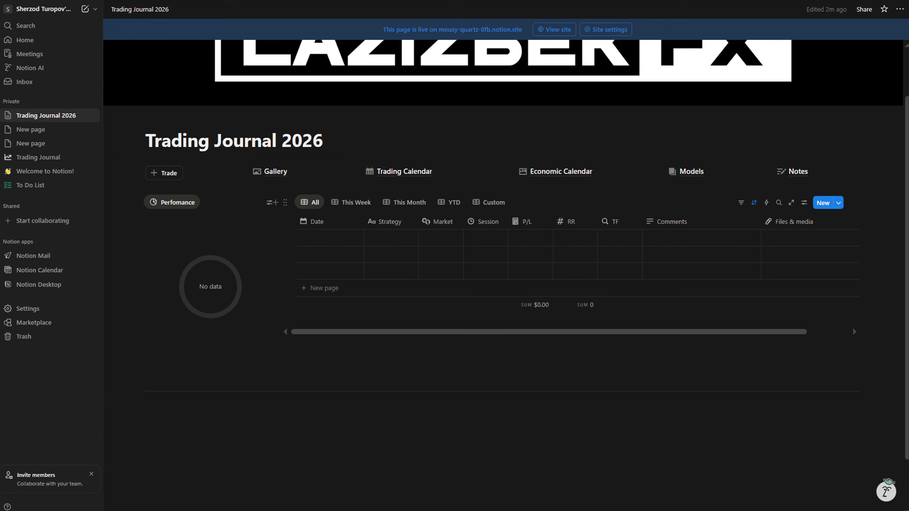
pyautogui.hscroll(2, 569, 258)
pyautogui.hscroll(-2, 465, 271)
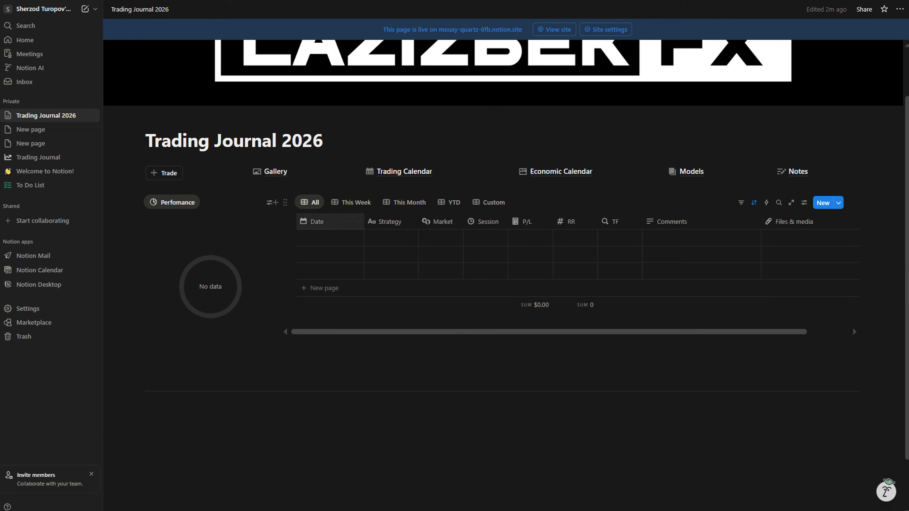
# Set the first trade's date to December 27, 2025 and enter smc as its strategy.
pyautogui.click(329, 238)
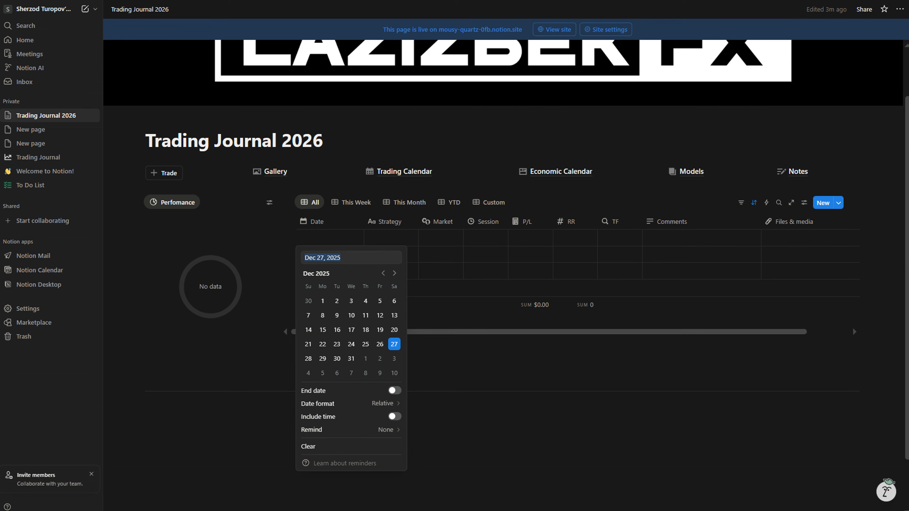
pyautogui.click(394, 344)
pyautogui.click(401, 237)
pyautogui.click(368, 345)
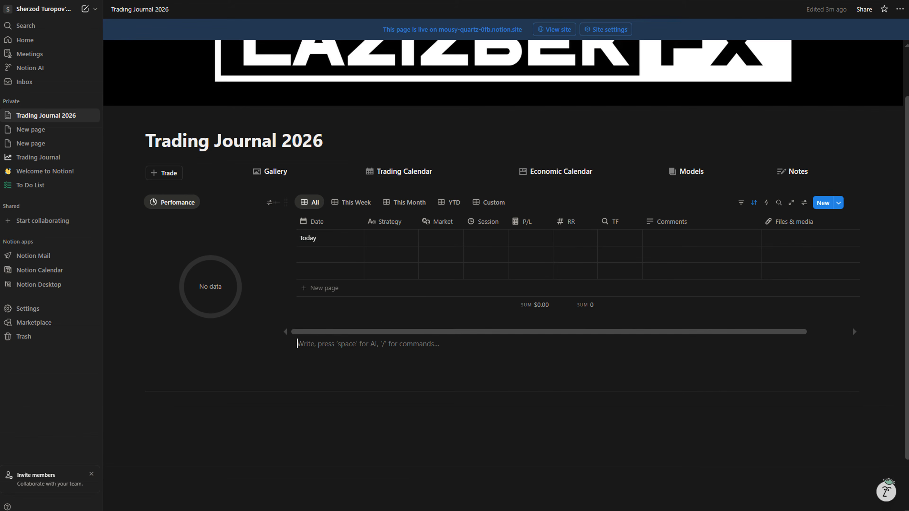
pyautogui.click(394, 237)
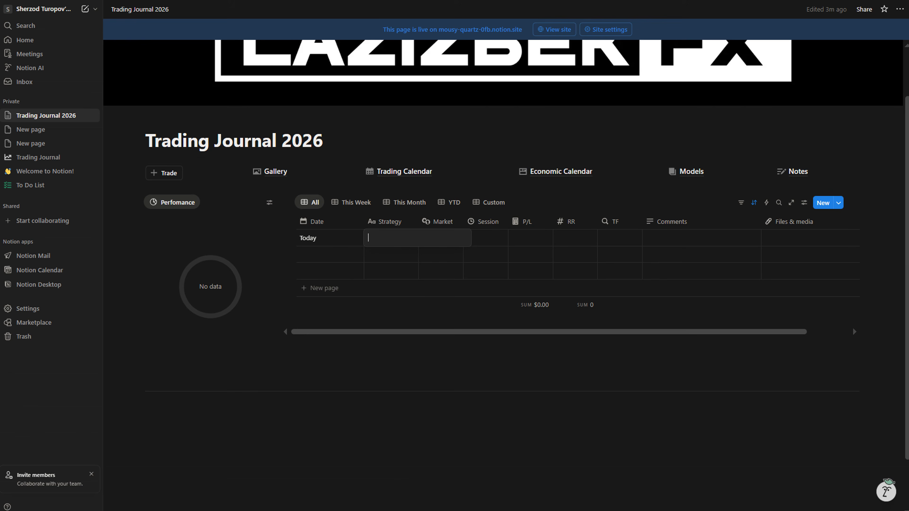
pyautogui.write('smc')
pyautogui.press('Return')
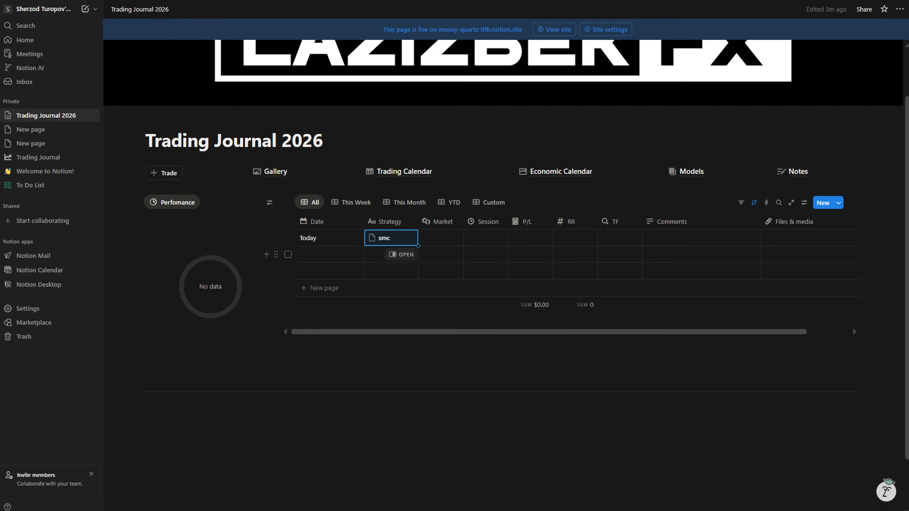
# Set the first trade's market to xauusd and its session to LO.
pyautogui.click(440, 237)
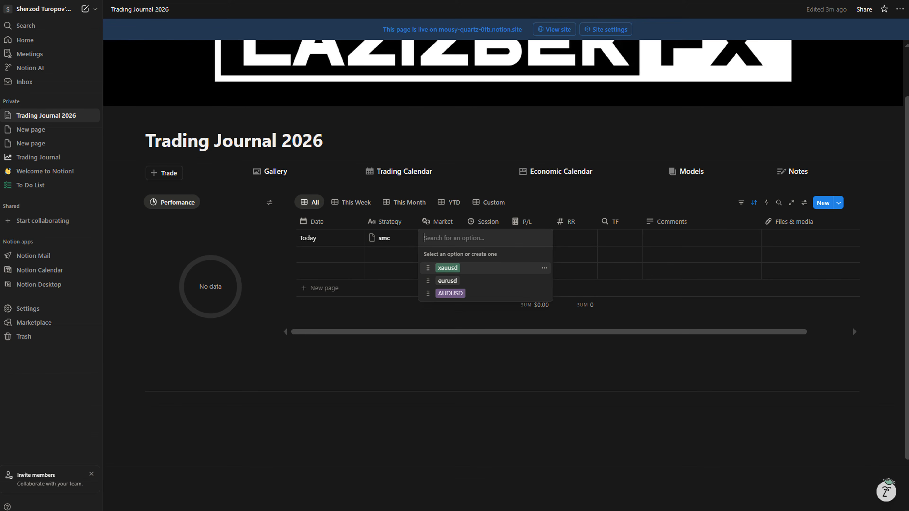
pyautogui.click(448, 268)
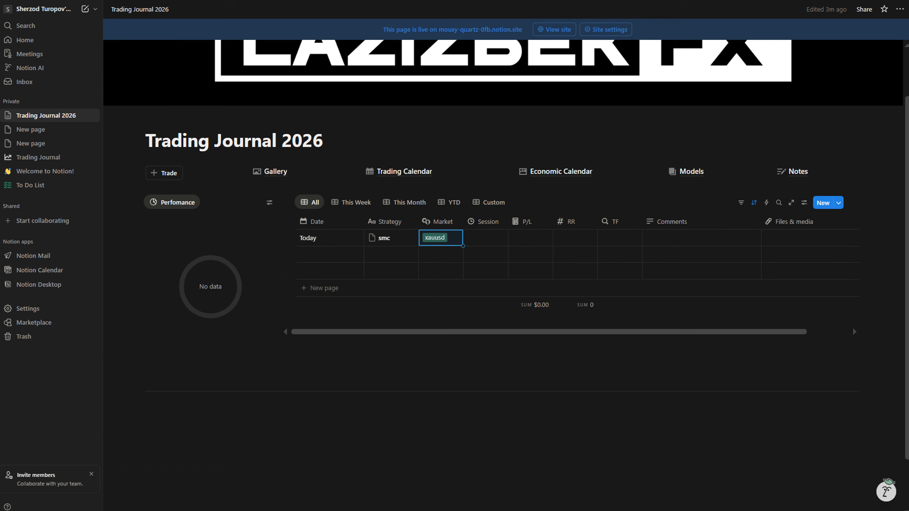
pyautogui.click(485, 238)
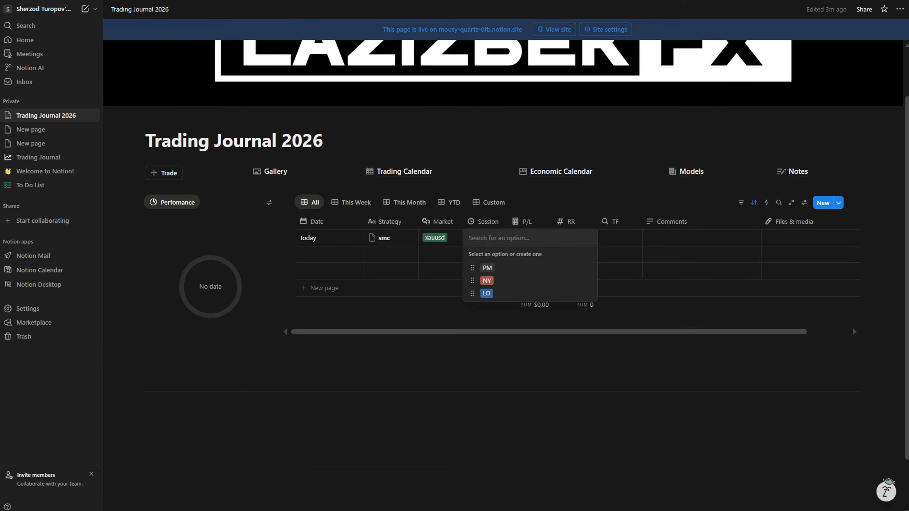
pyautogui.click(487, 293)
pyautogui.click(501, 381)
pyautogui.click(505, 417)
# Enter a P/L of 500 and an RR of 5 for the first trade.
pyautogui.click(529, 237)
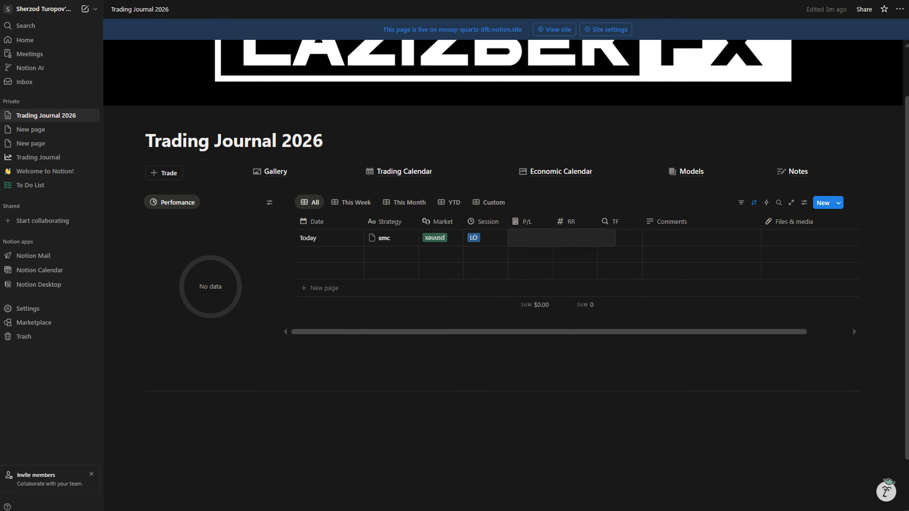
pyautogui.write('5')
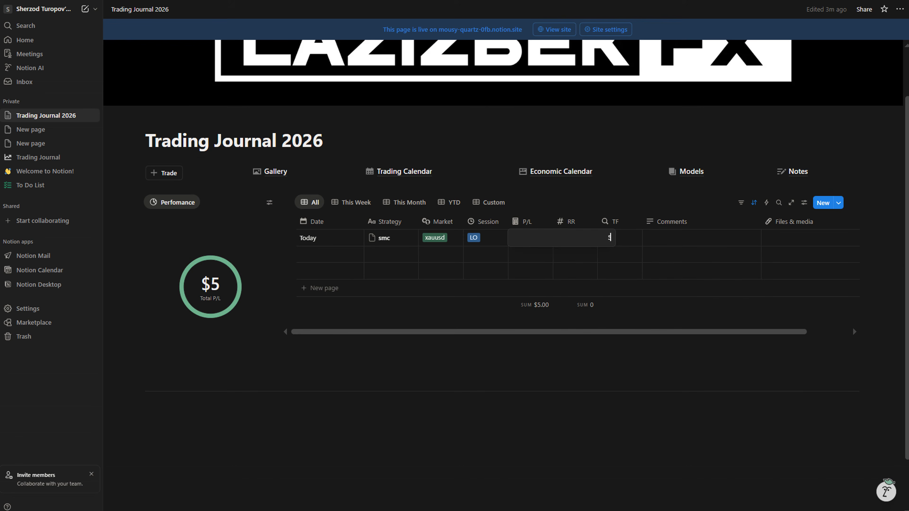
pyautogui.write('00')
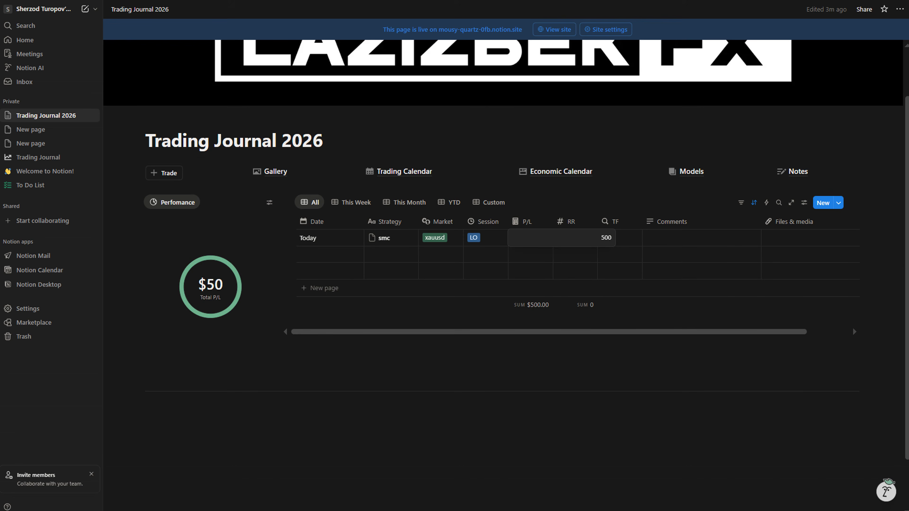
pyautogui.write('0')
pyautogui.press('BackSpace')
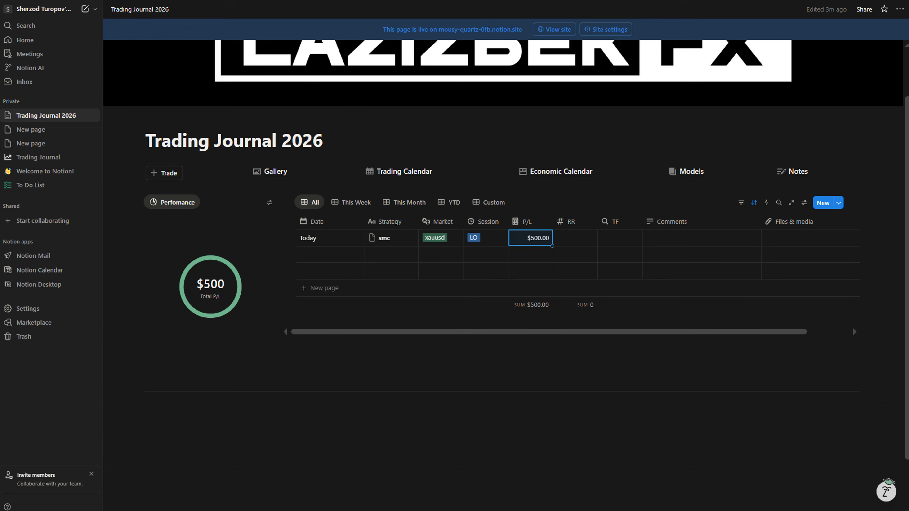
pyautogui.click(605, 238)
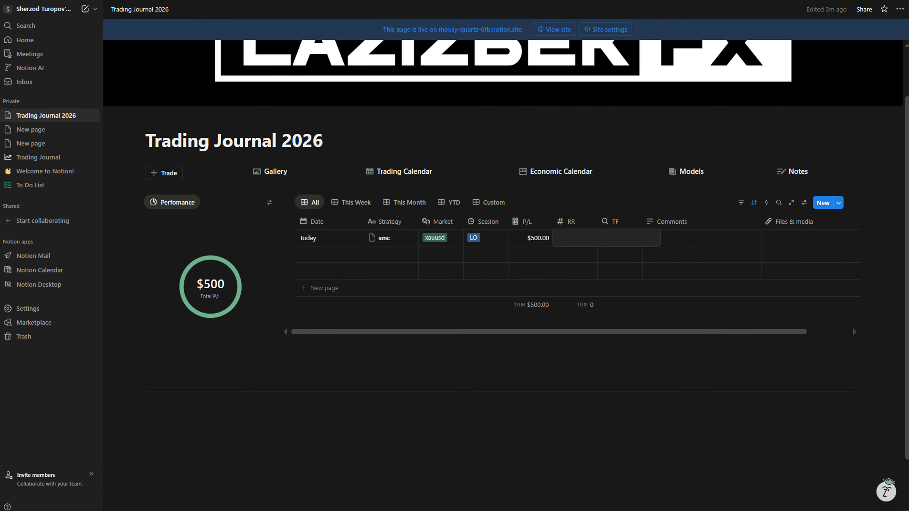
pyautogui.write('5')
pyautogui.press('Return')
pyautogui.click(146, 380)
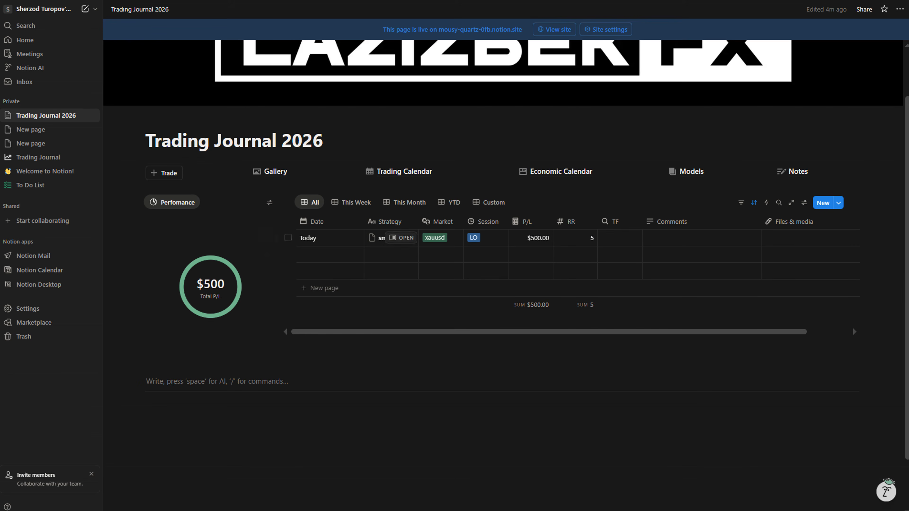
# Set the first trade's TF to m1 and enter the comment "sweep zona likvidlik".
pyautogui.click(619, 238)
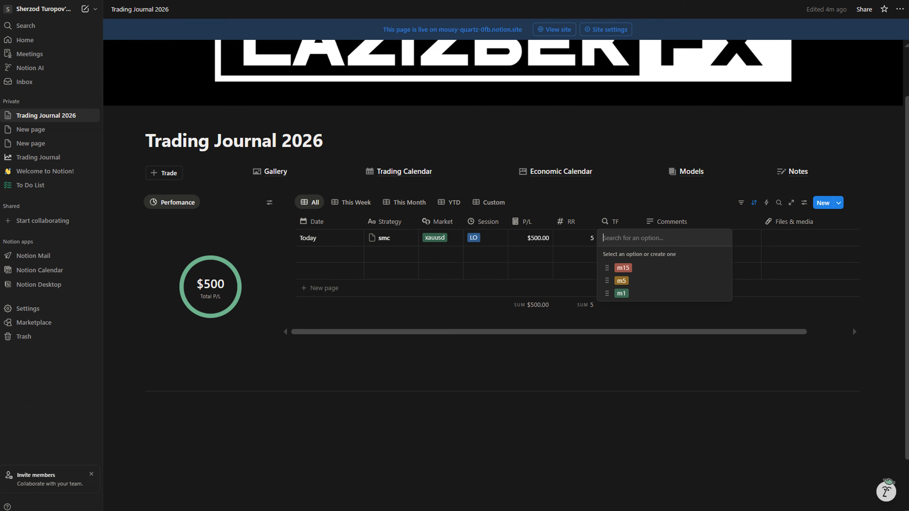
pyautogui.click(621, 293)
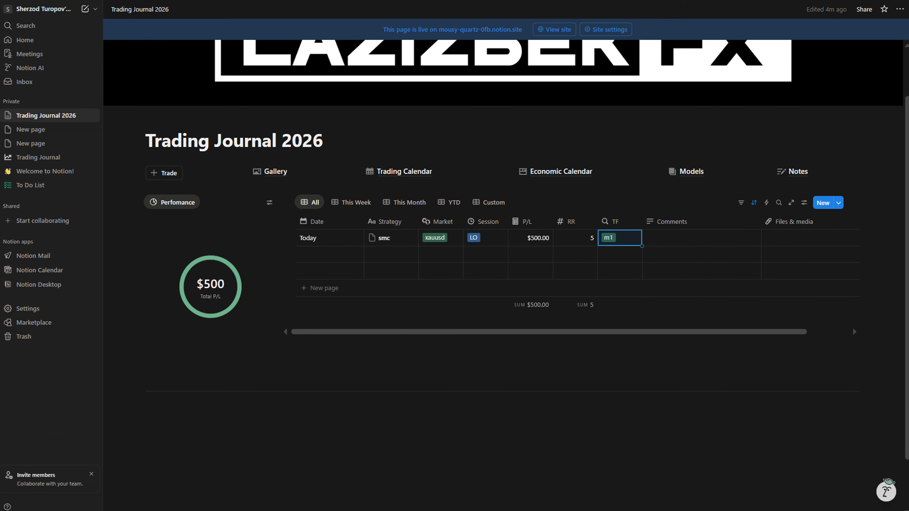
pyautogui.click(701, 238)
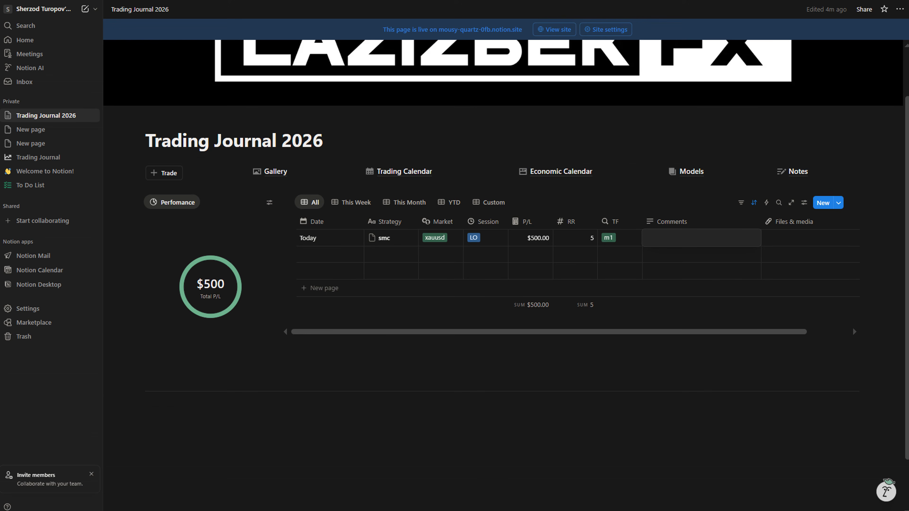
pyautogui.write('sweep zona likvidlik')
# Upload the desktop image 4jpg.jpg to the first trade's Files & media property.
pyautogui.click(805, 237)
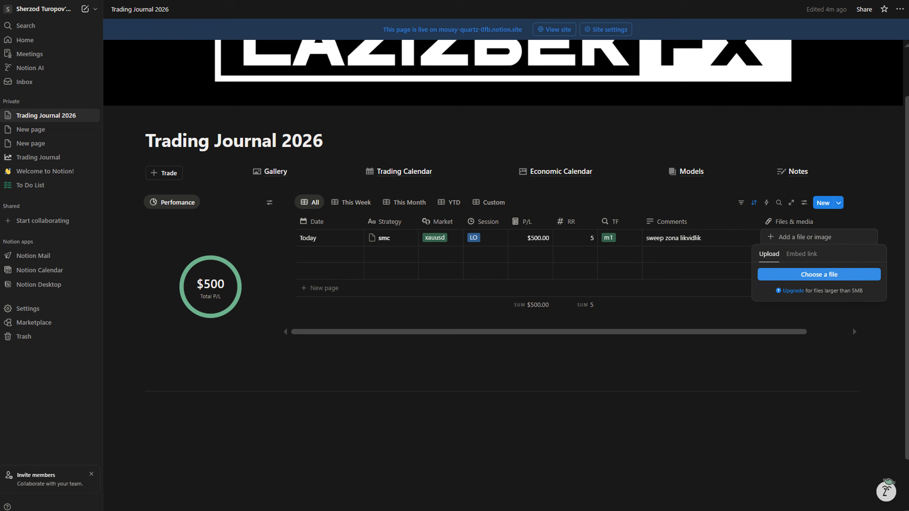
pyautogui.click(818, 274)
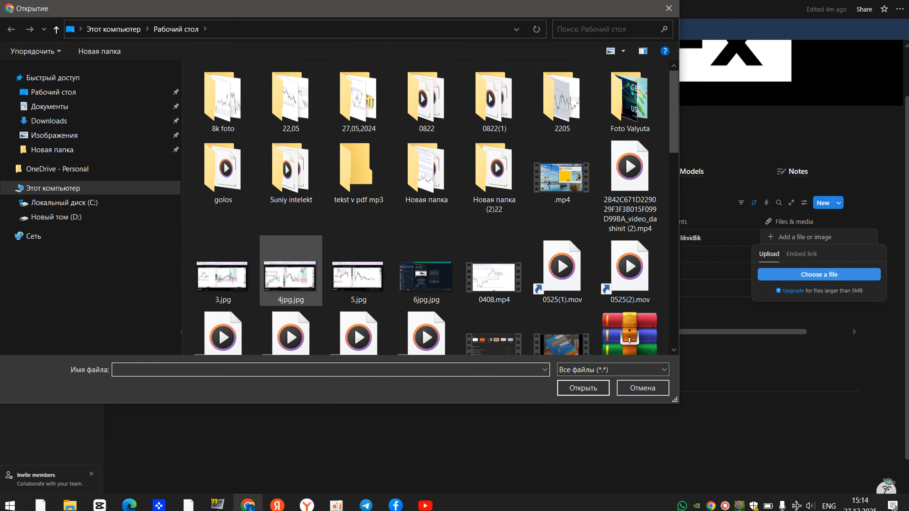
pyautogui.doubleClick(290, 277)
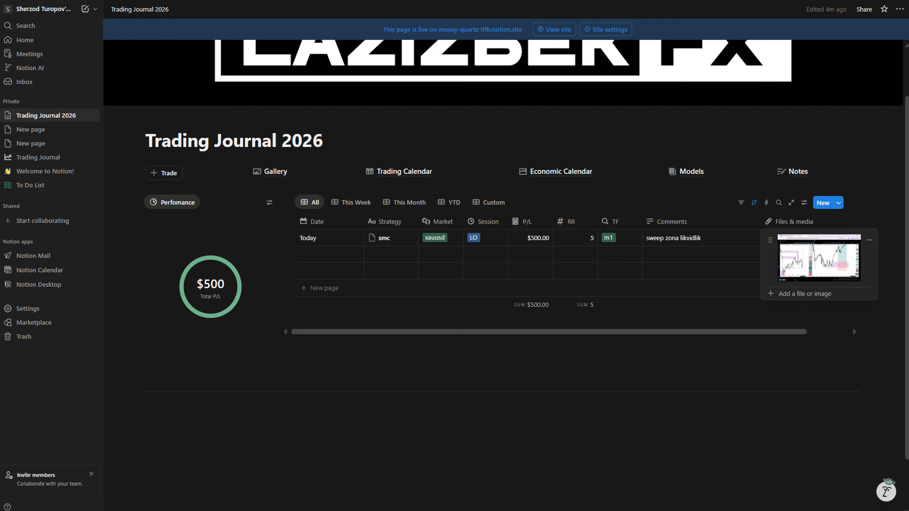
pyautogui.press('Escape')
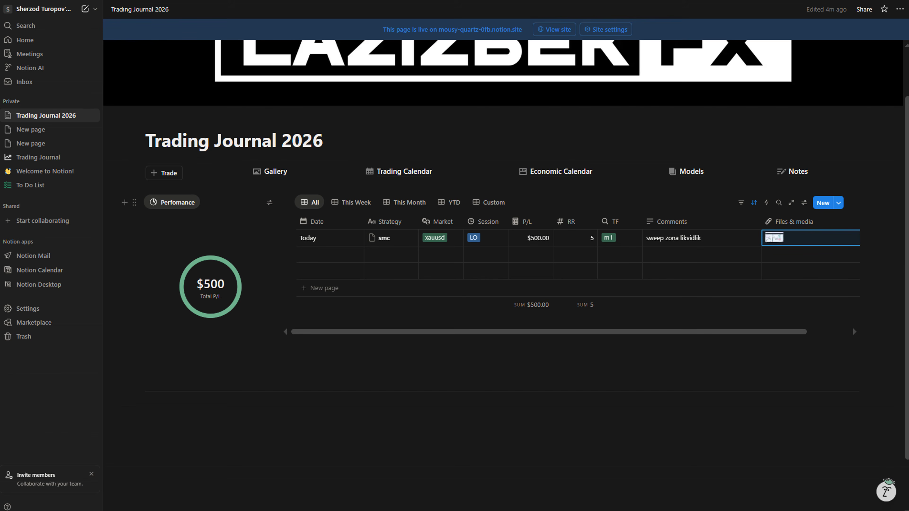
# Set the second trade's date to December 27, 2025 and enter ict as its strategy.
pyautogui.moveTo(184, 283)
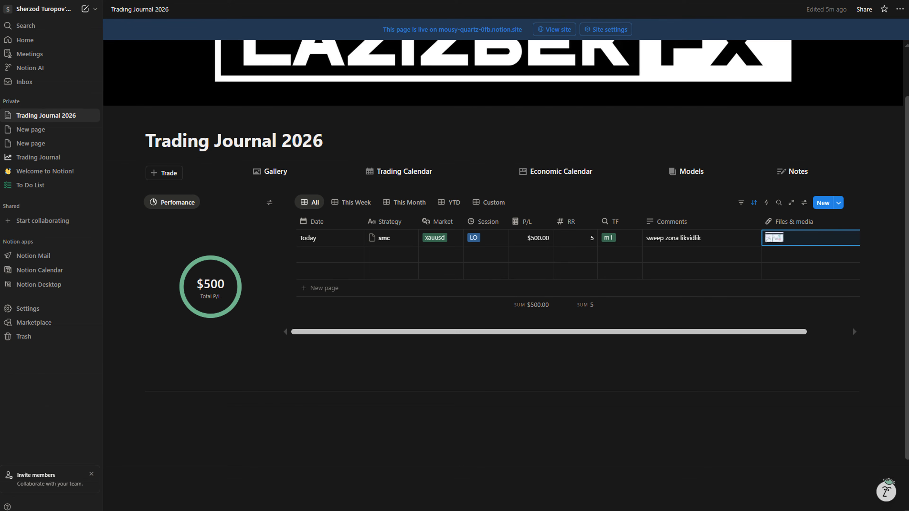
pyautogui.click(329, 255)
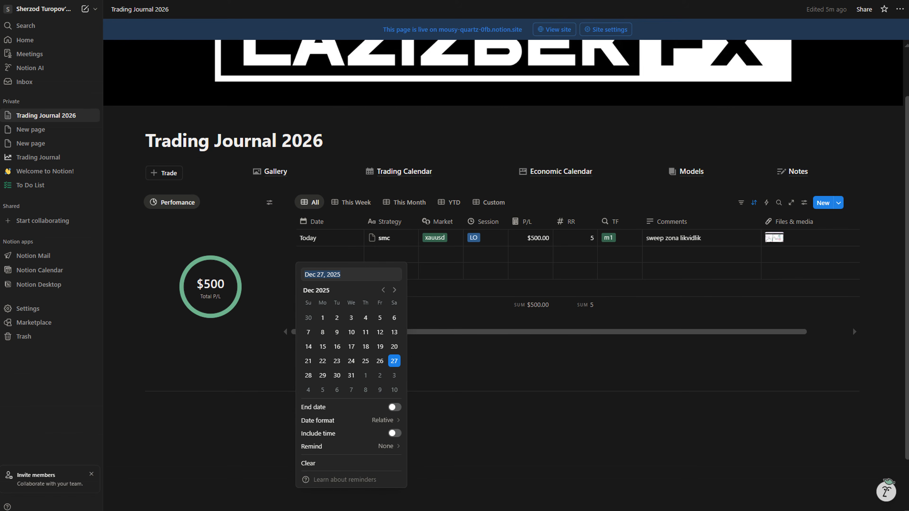
pyautogui.click(394, 361)
pyautogui.press('Escape')
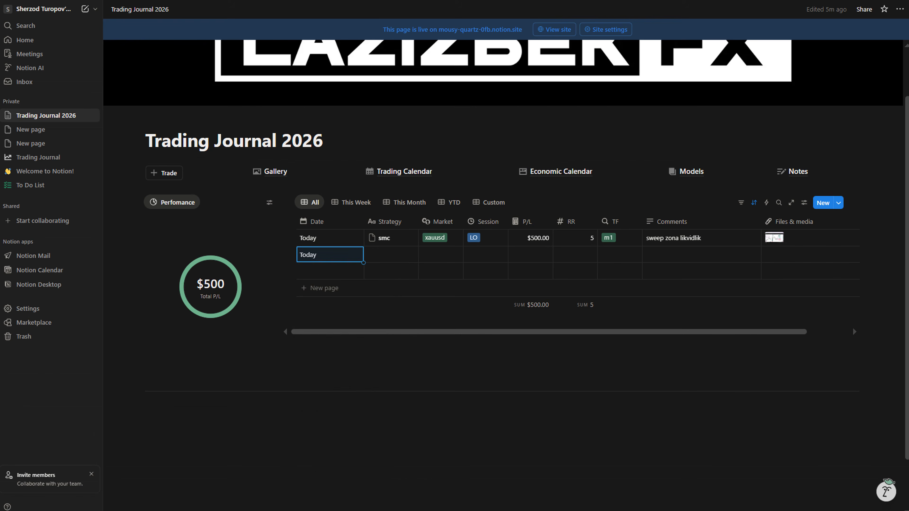
pyautogui.click(375, 255)
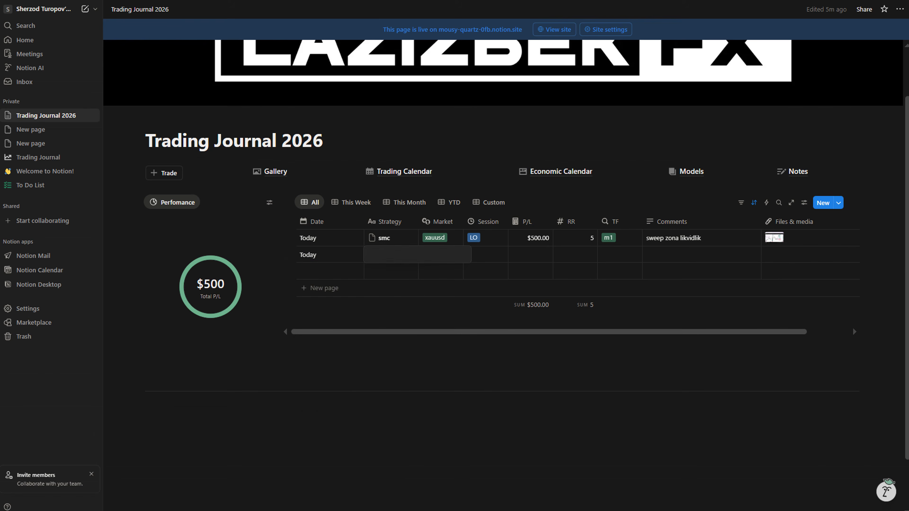
pyautogui.write('ict')
pyautogui.press('Escape')
# Set the second trade's market to AUDUSD and its session to NY.
pyautogui.press('Right')
pyautogui.press('Return')
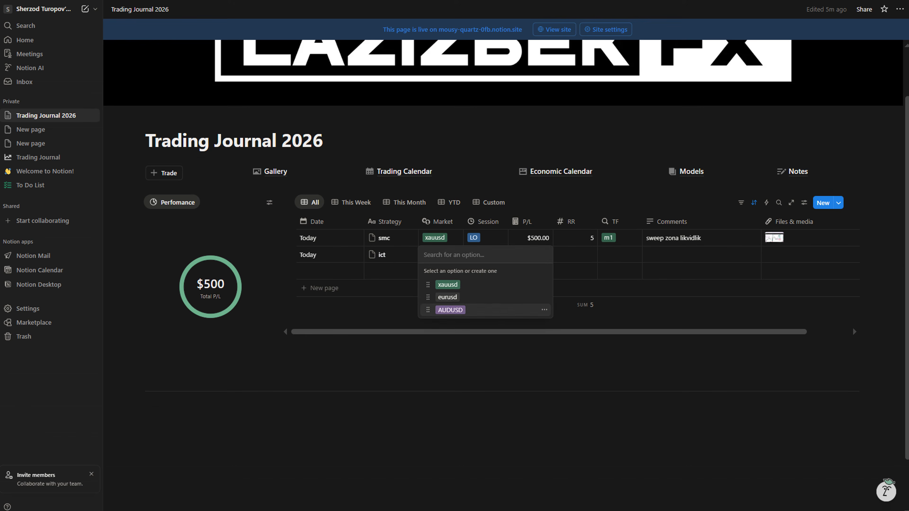
pyautogui.press('Return')
pyautogui.press('Right')
pyautogui.press('Return')
pyautogui.press('Down')
pyautogui.press('Return')
# Enter a P/L of -100 and an RR of -1 for the second trade.
pyautogui.press('Right')
pyautogui.press('Return')
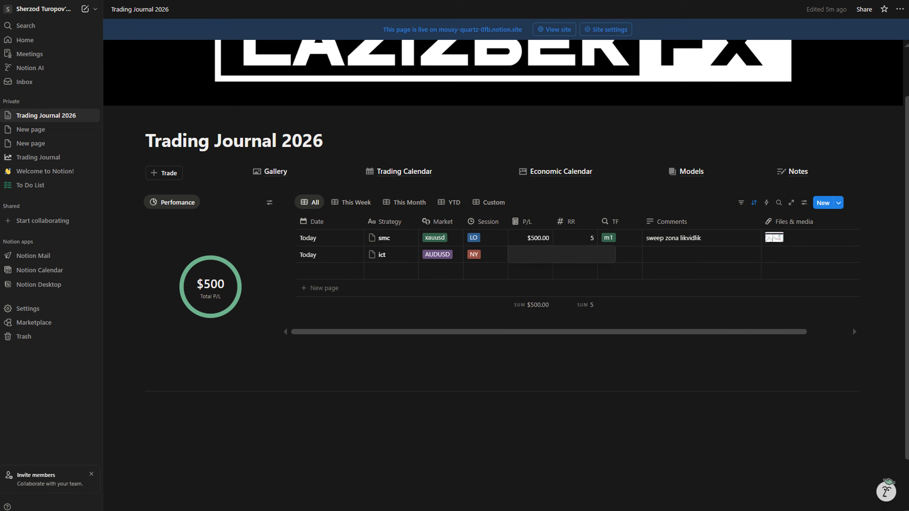
pyautogui.write('-100')
pyautogui.press('Return')
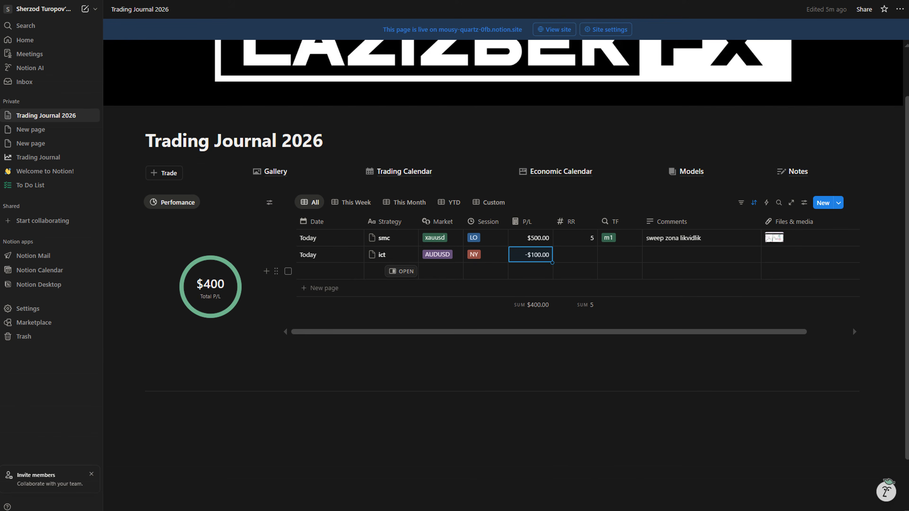
pyautogui.click(575, 254)
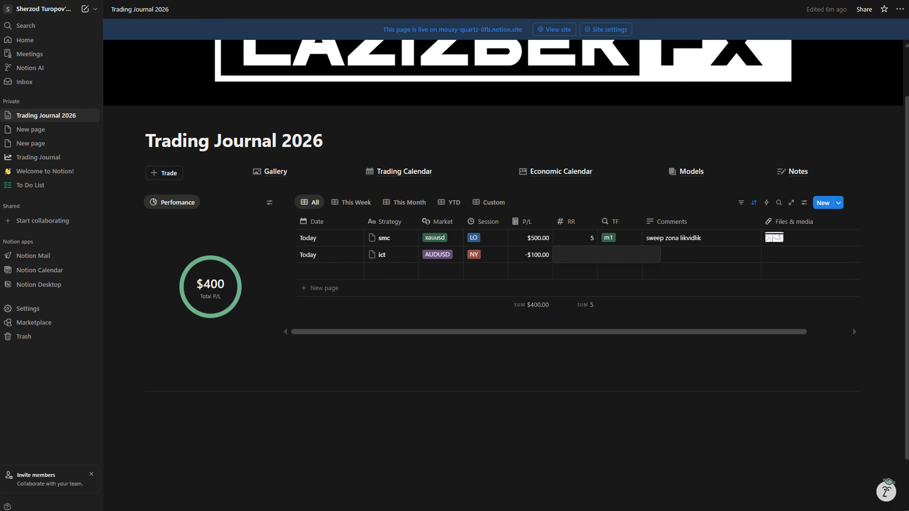
pyautogui.press('Return')
# Set the second trade's TF to m1 and enter the comment "flip zona".
pyautogui.press('Tab')
pyautogui.press('Return')
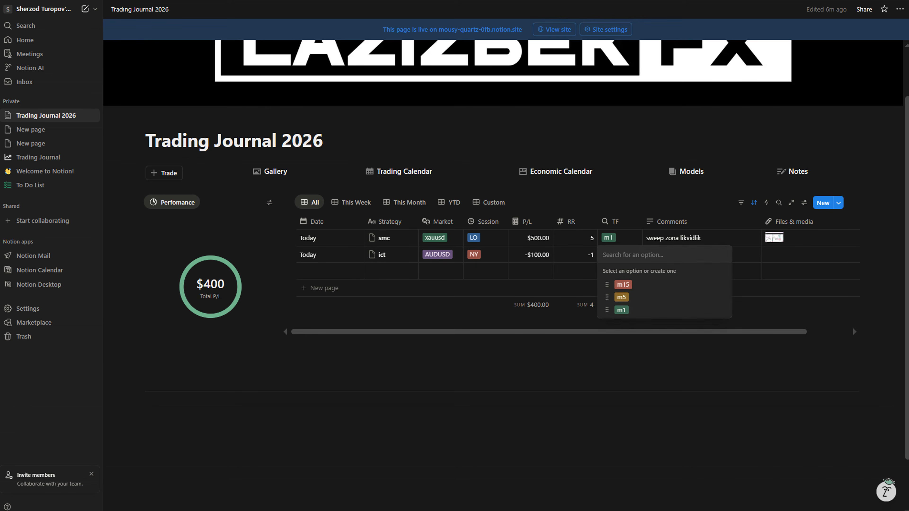
pyautogui.write('m1')
pyautogui.press('Return')
pyautogui.press('Tab')
pyautogui.press('Return')
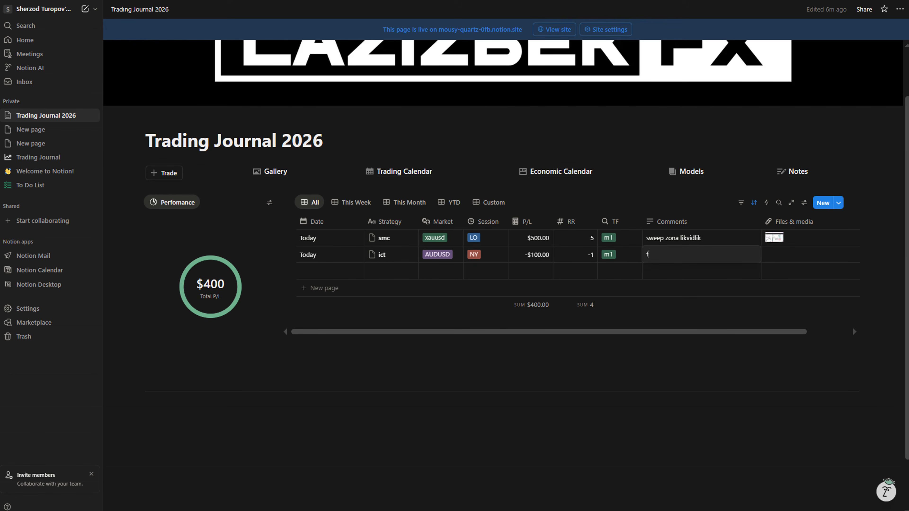
pyautogui.write('flip zona')
pyautogui.press('Escape')
# Attach the image 3.jpg from the desktop to the second trade's Files & media.
pyautogui.press('Tab')
pyautogui.press('Return')
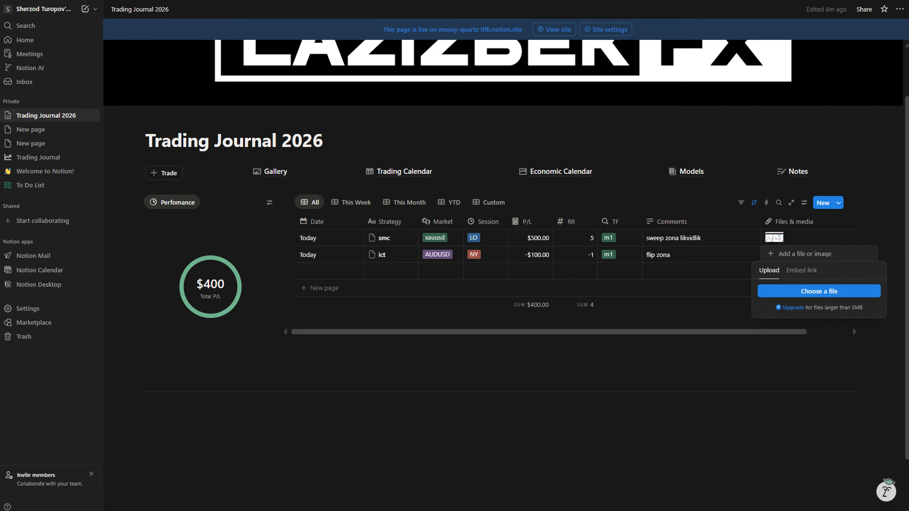
pyautogui.press('Return')
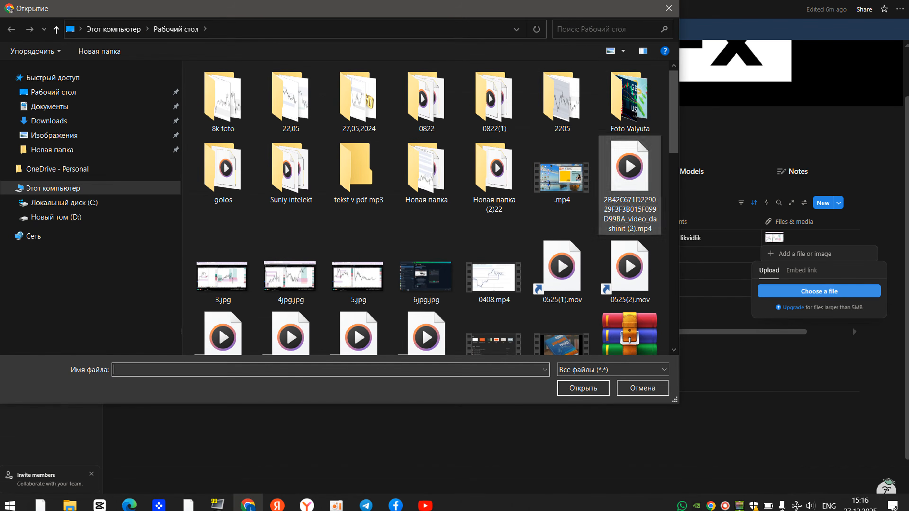
pyautogui.click(221, 276)
pyautogui.press('Return')
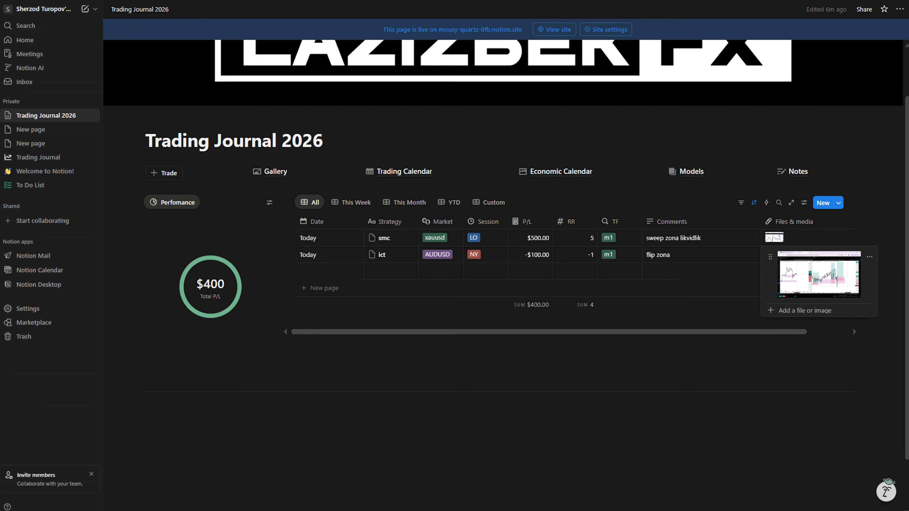
pyautogui.press('Escape')
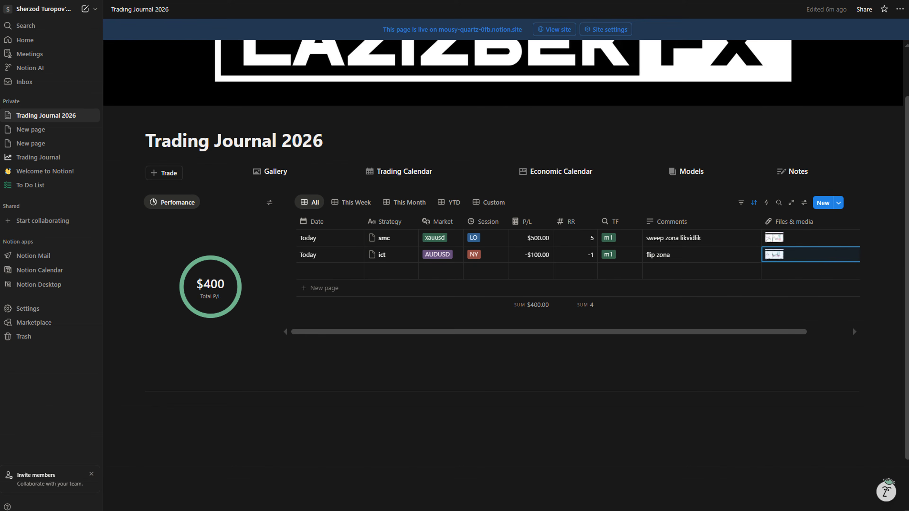
pyautogui.scroll(2, 394, 277)
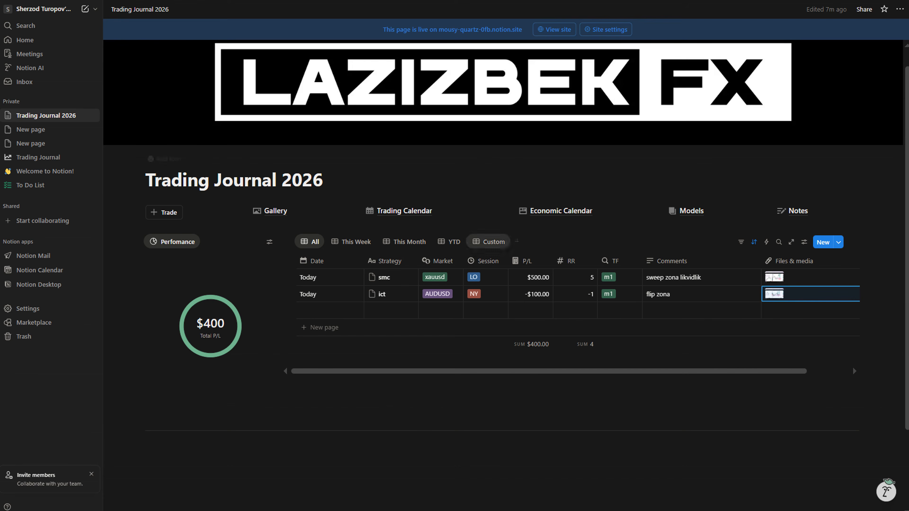
pyautogui.click(323, 179)
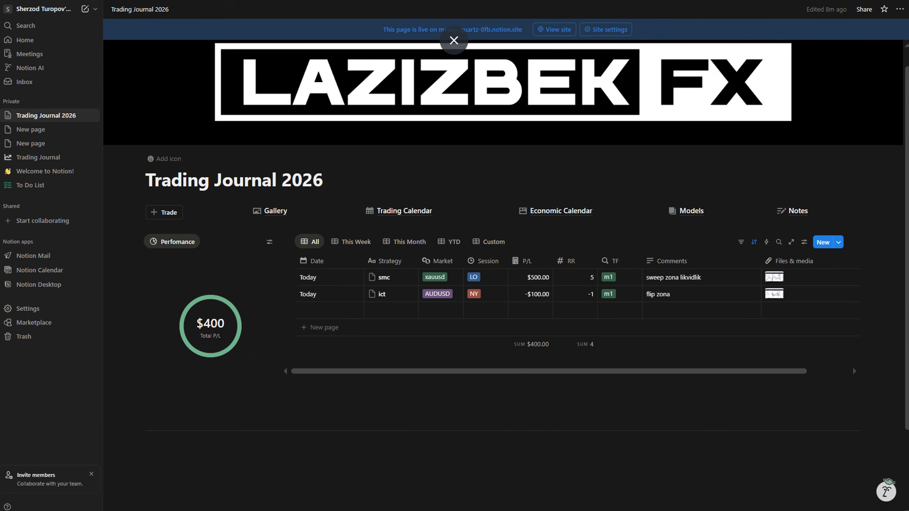
pyautogui.press('F11')
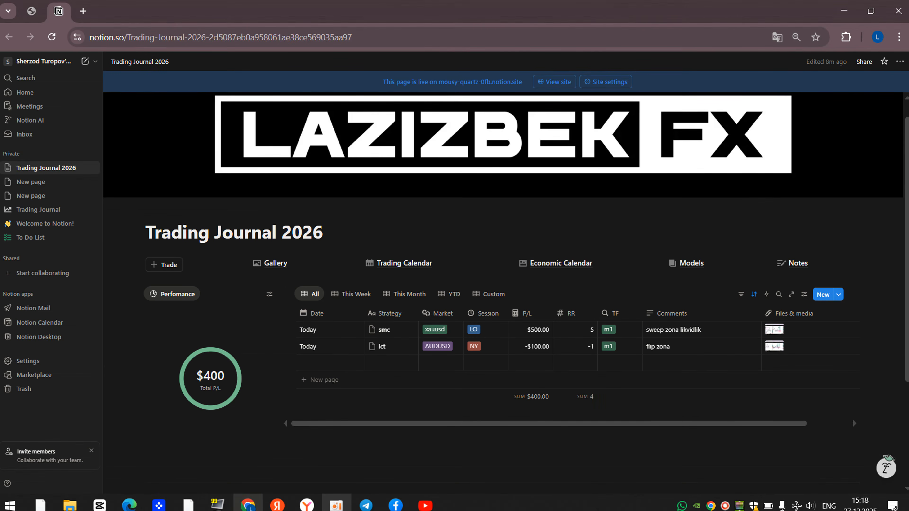
pyautogui.hotkey('alt', 'Tab')
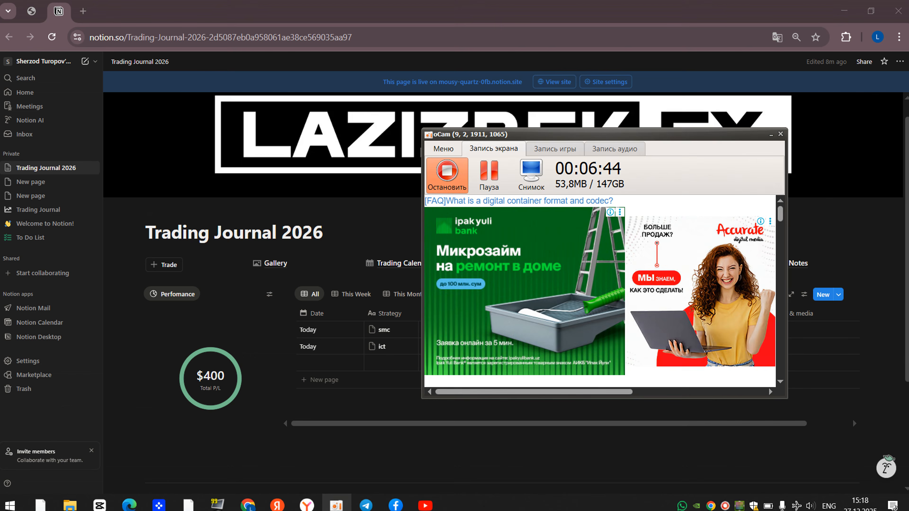